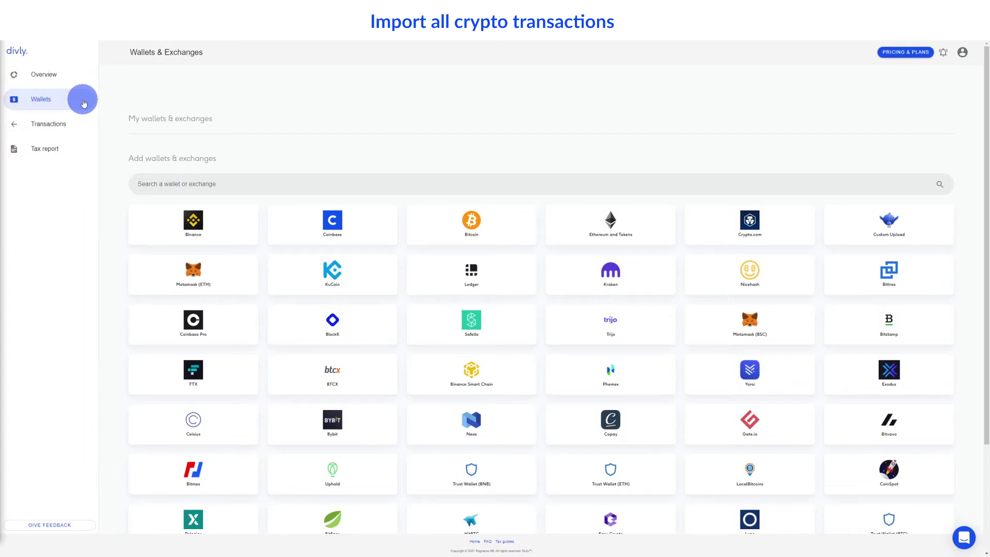
Browse the Overview, Transactions and Tax report pages, then return to wallets and exchanges.
click(76, 77)
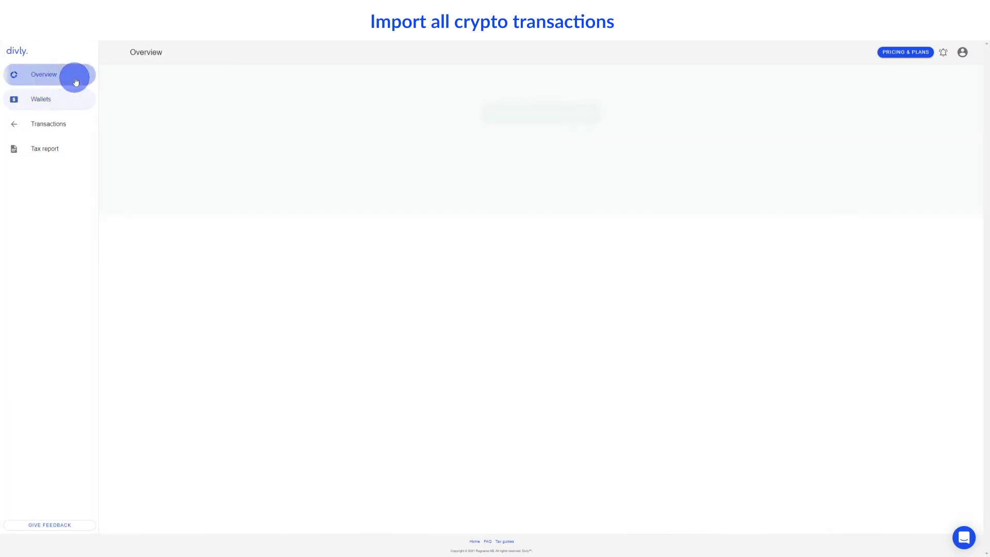
click(73, 123)
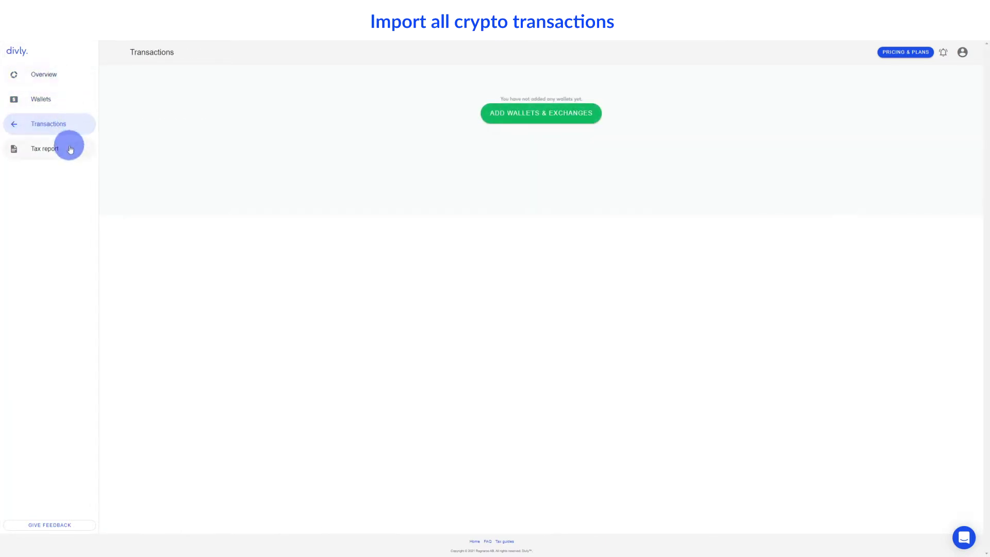
click(70, 149)
click(70, 126)
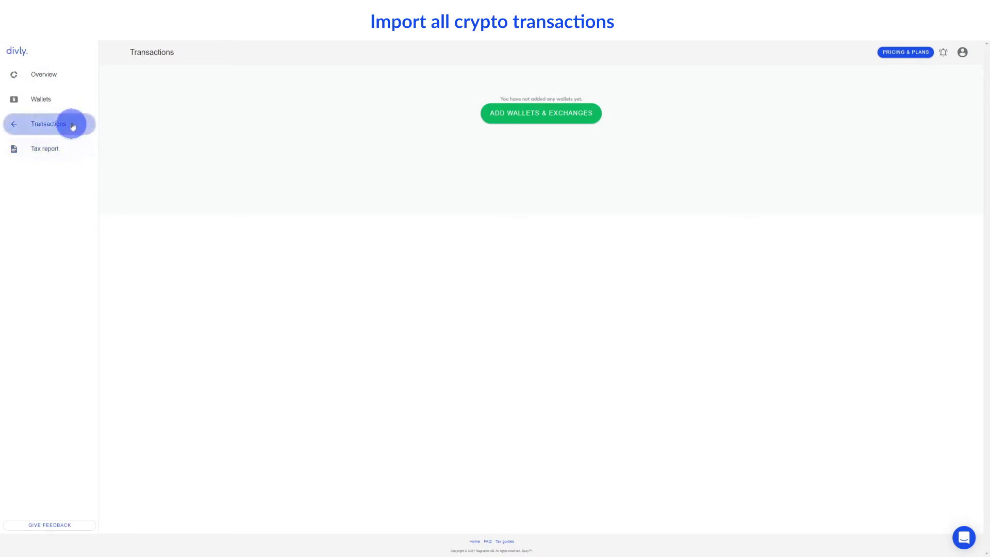
click(73, 105)
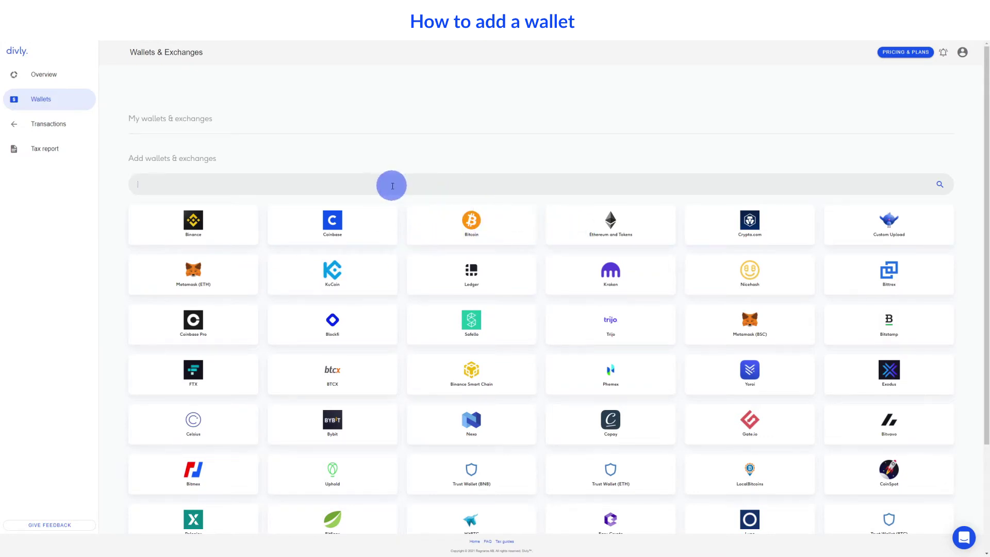
Search 'bittr' and compare Bittrex's CSV and API key import instructions.
text(bittrex)
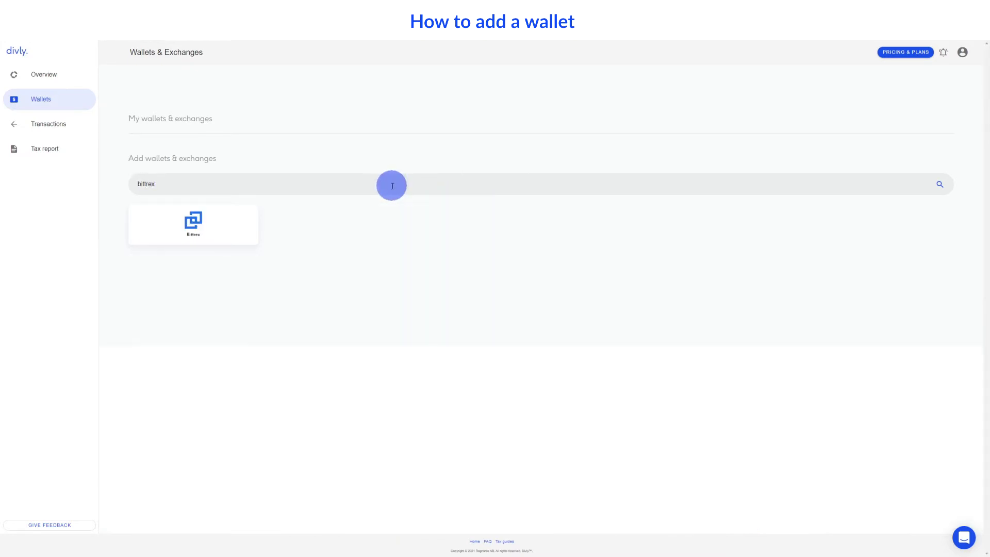
click(228, 231)
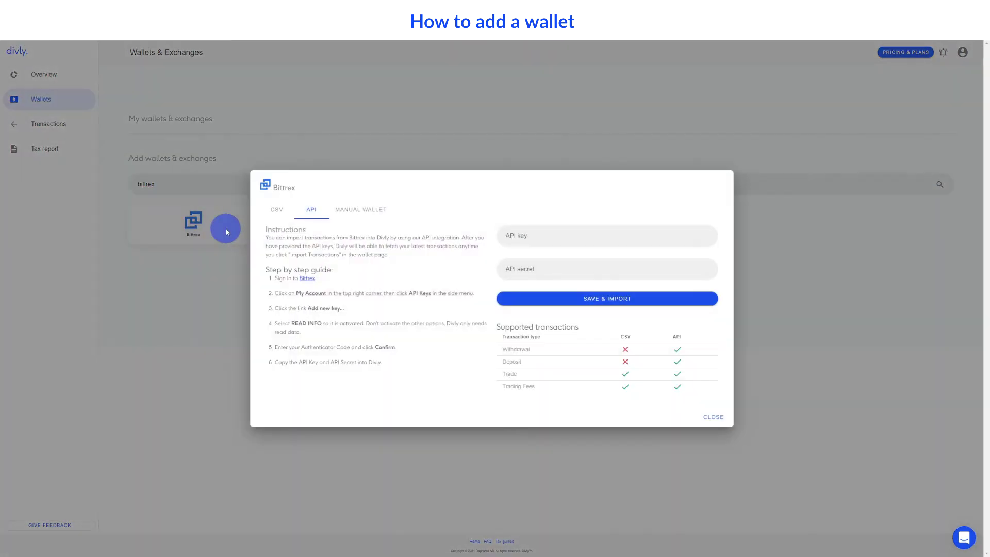
click(277, 212)
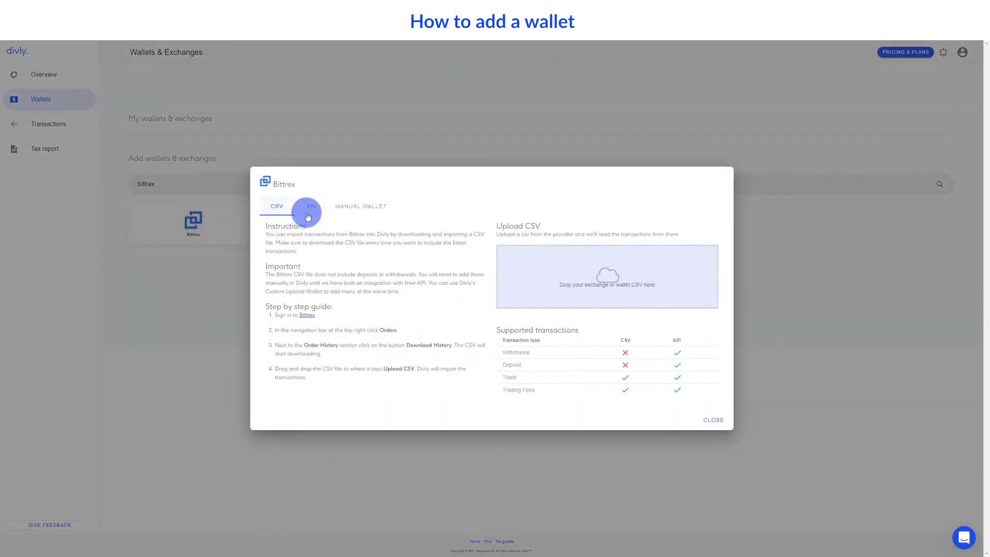
click(308, 216)
click(283, 213)
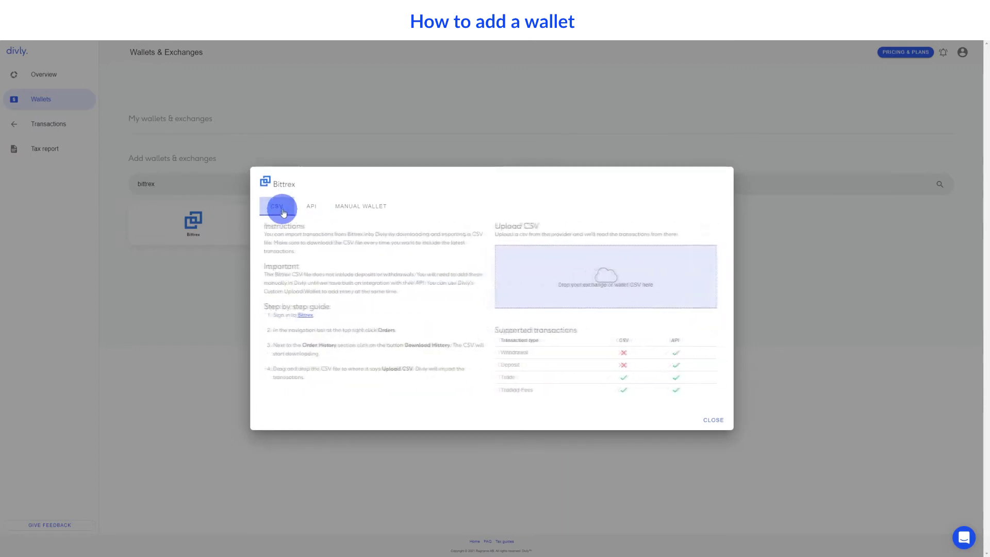
click(304, 213)
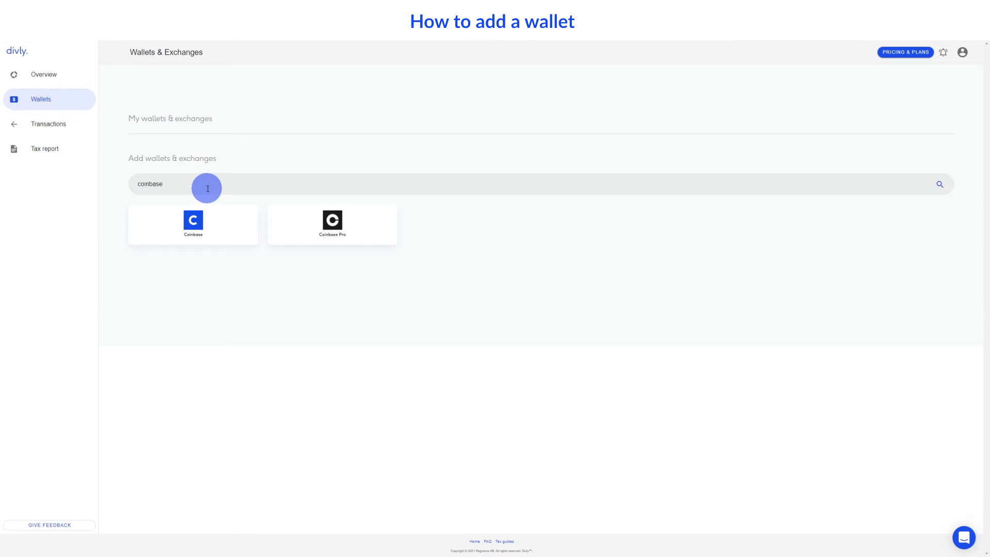
Open the Coinbase import options and start the Connect Coinbase OAuth flow.
click(228, 221)
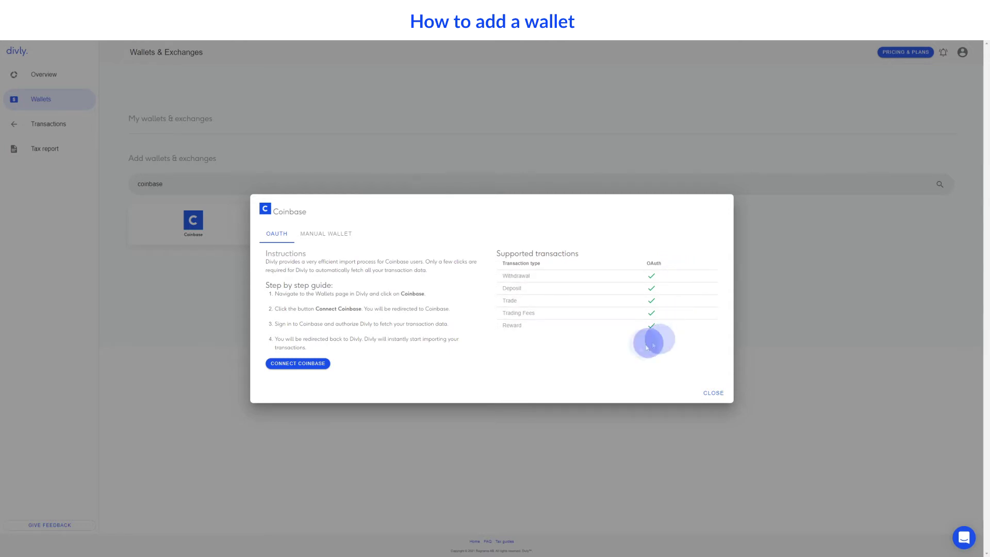
click(302, 367)
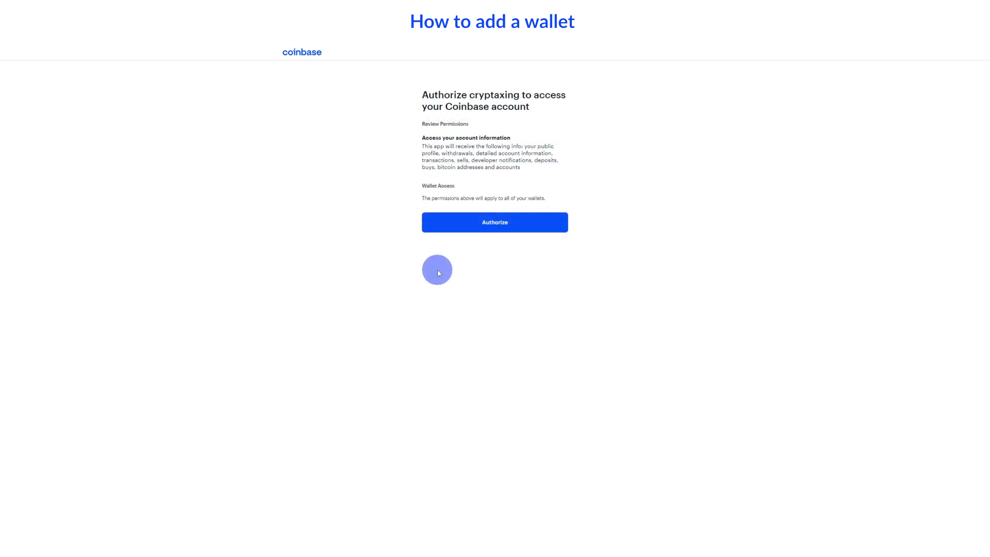
Authorize cryptotaxing on Coinbase so Divly imports its 11 transactions.
click(493, 229)
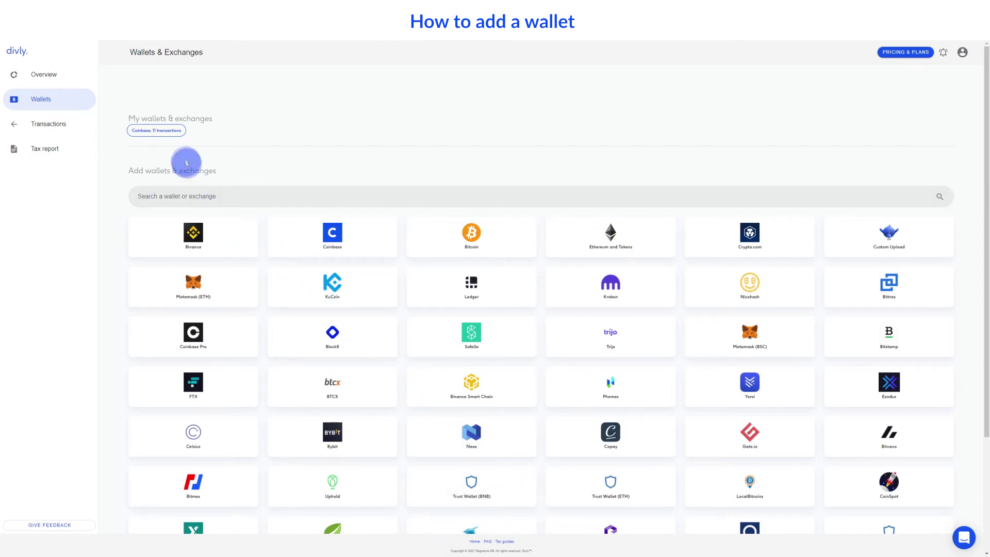
Search 'kraken' and upload the exported Kraken CSV, adding Kraken with 9 transactions.
click(182, 134)
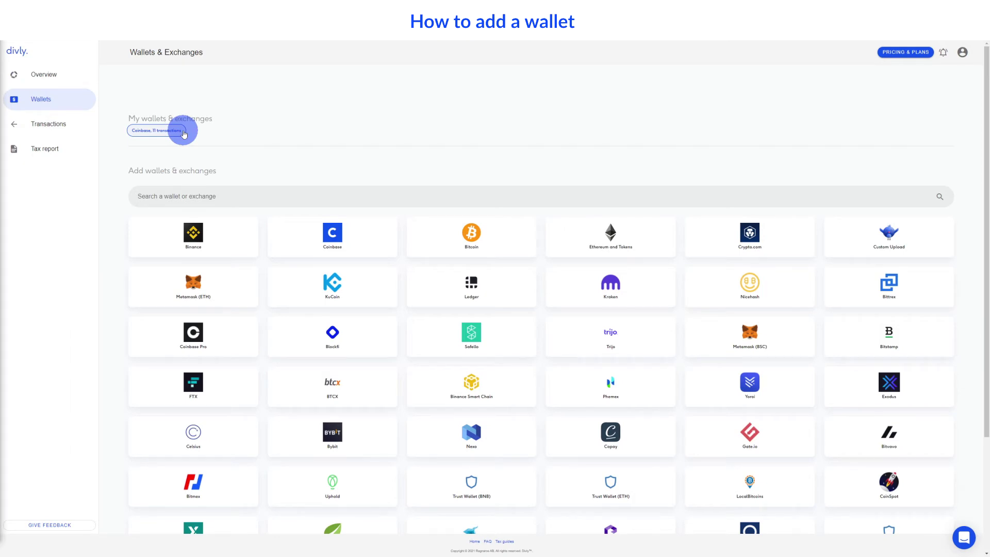
click(212, 200)
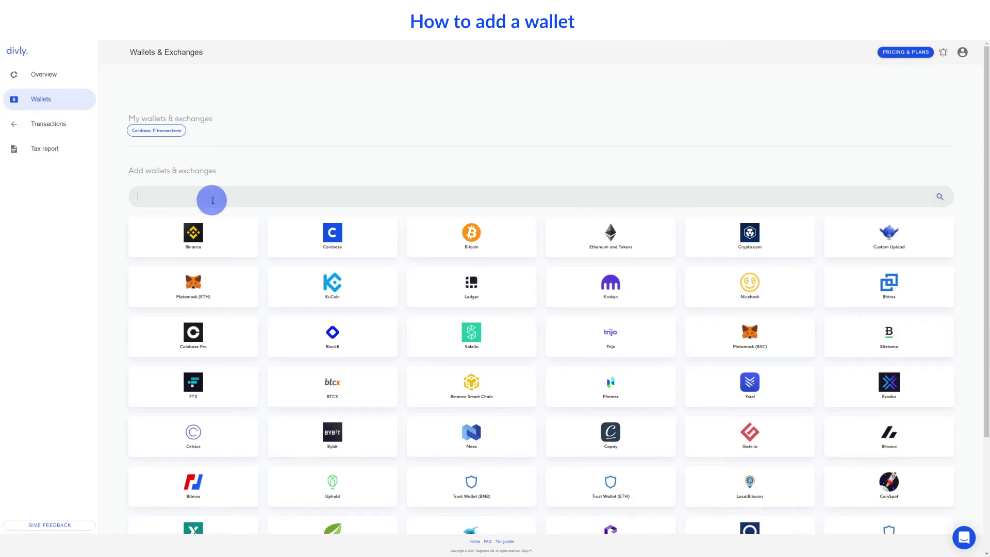
text(kraken)
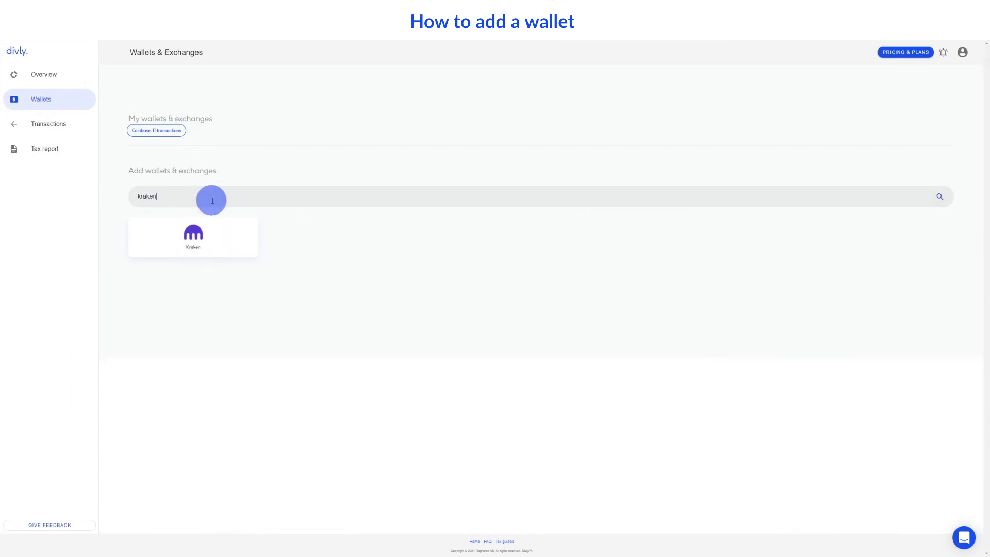
click(232, 238)
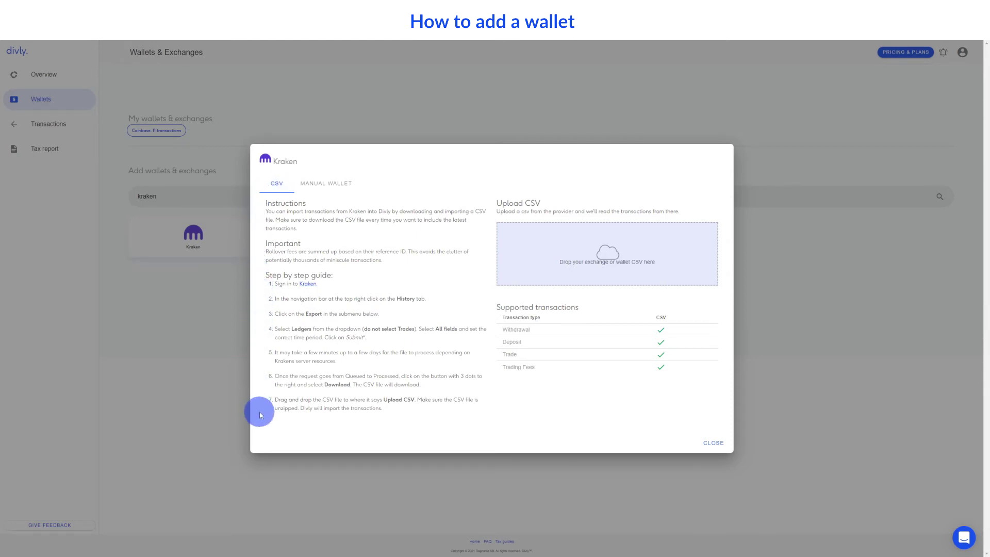
drag(10, 281, 561, 263)
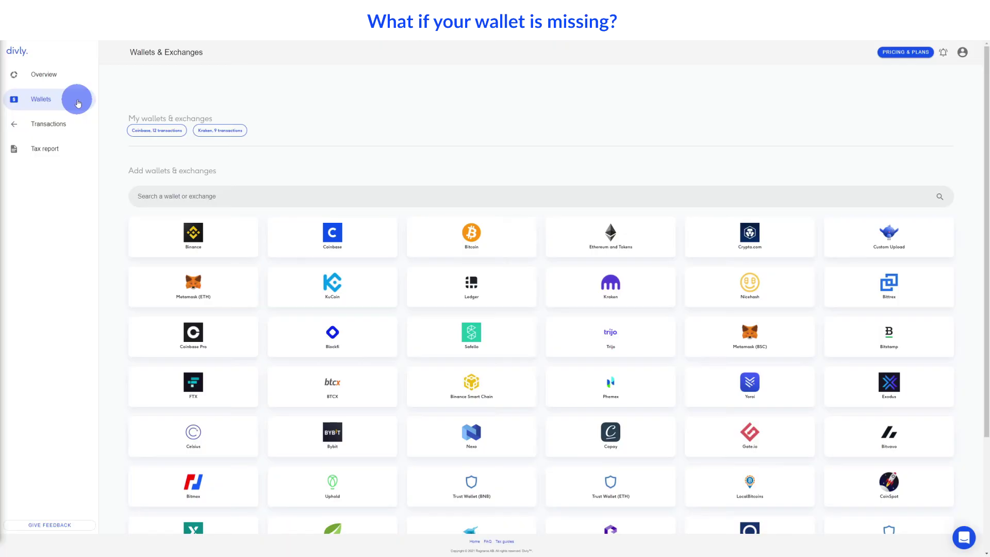
Search 'fakexchanage' to see the no-results notice, then open the Transactions list.
click(188, 198)
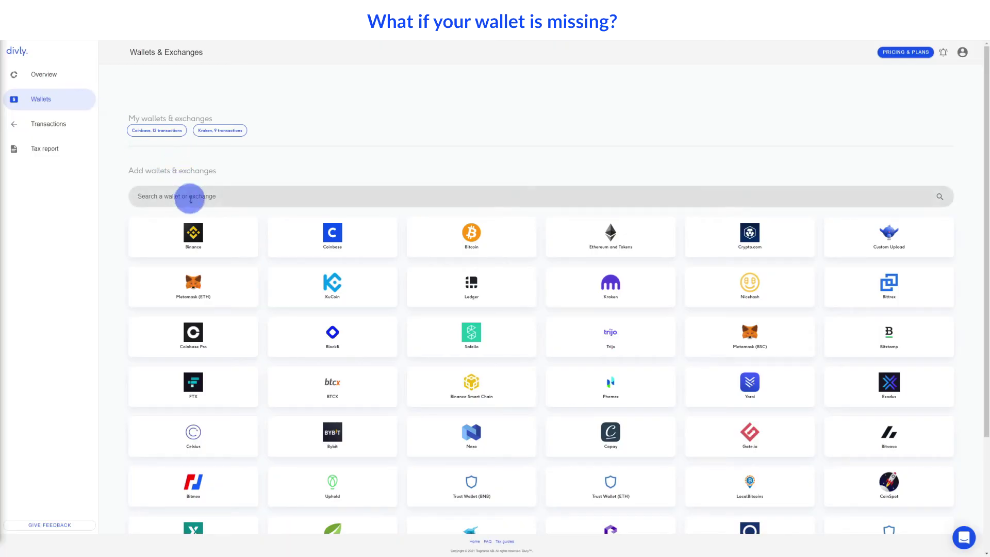
text(fakexcha)
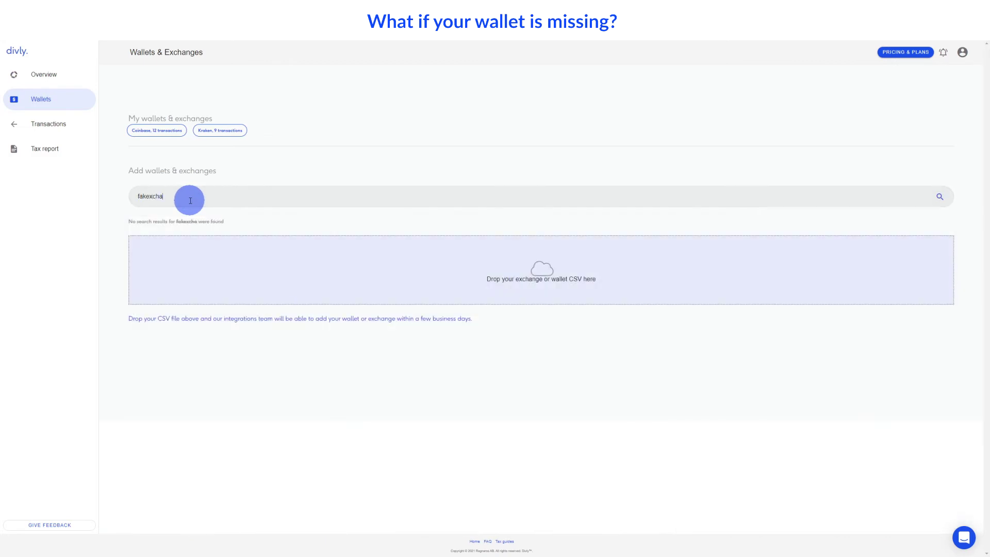
text(nage)
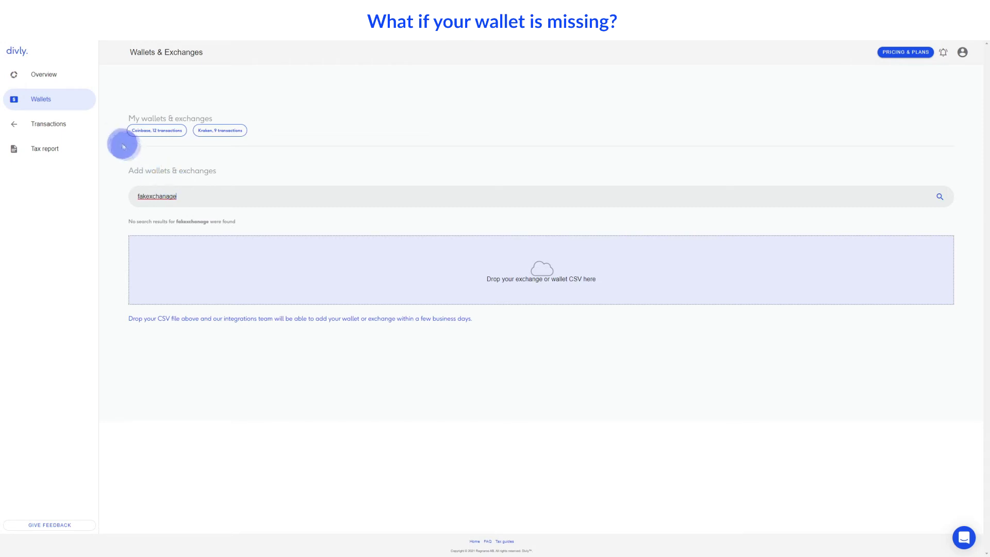
click(73, 130)
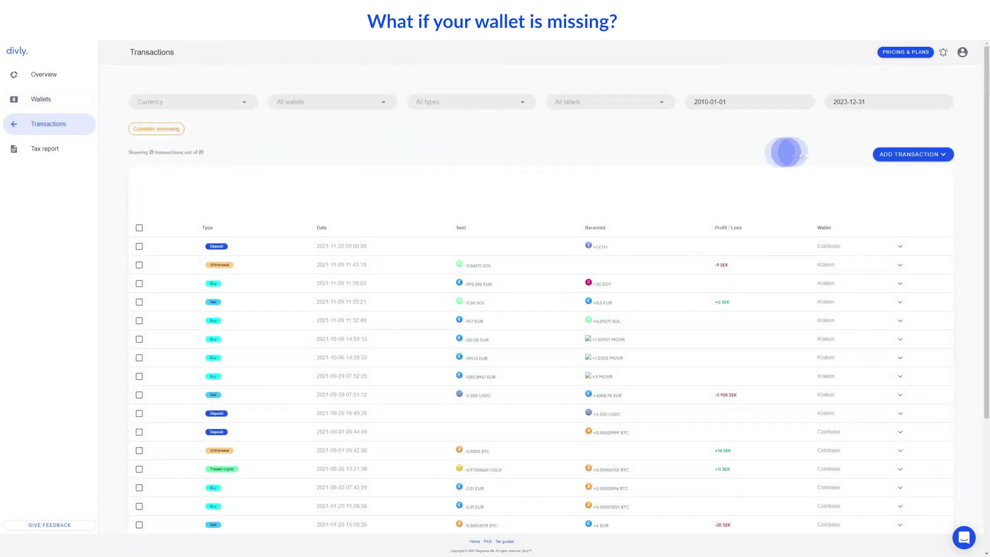
click(931, 155)
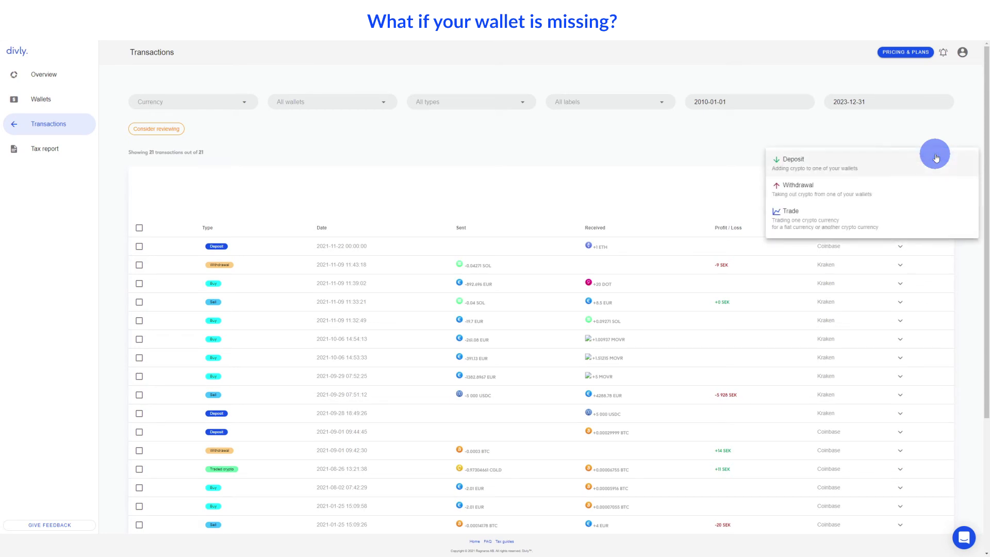
click(842, 164)
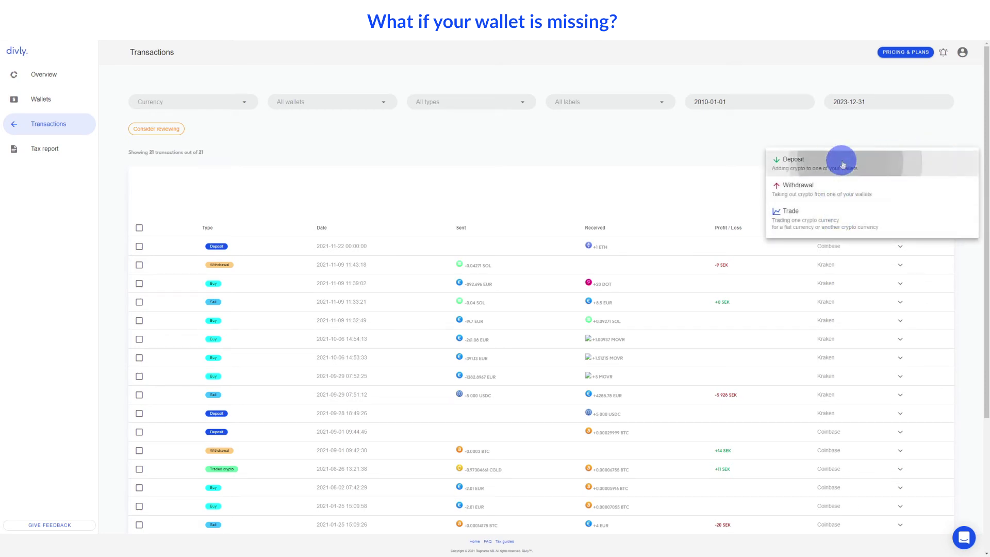
click(449, 270)
text(1)
click(538, 269)
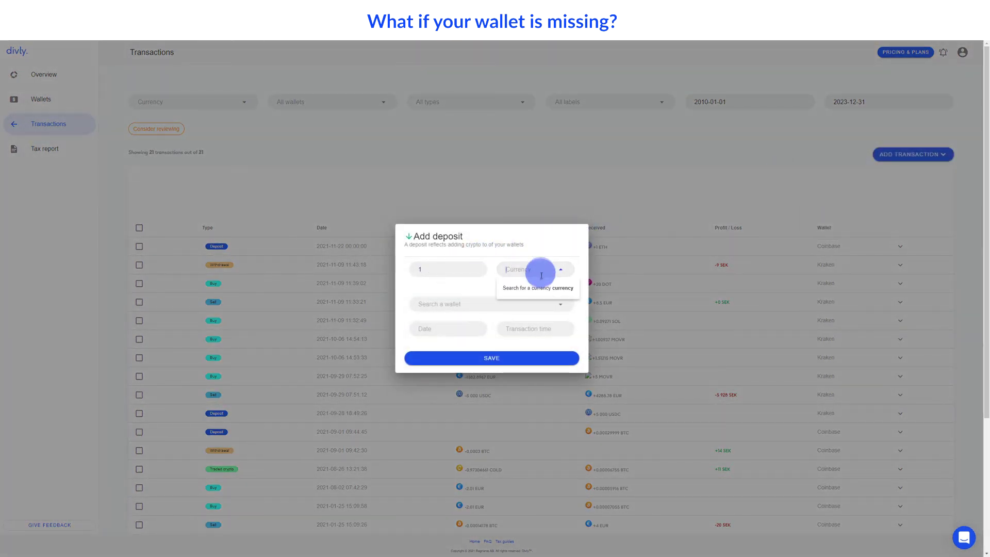
text(eth)
click(540, 289)
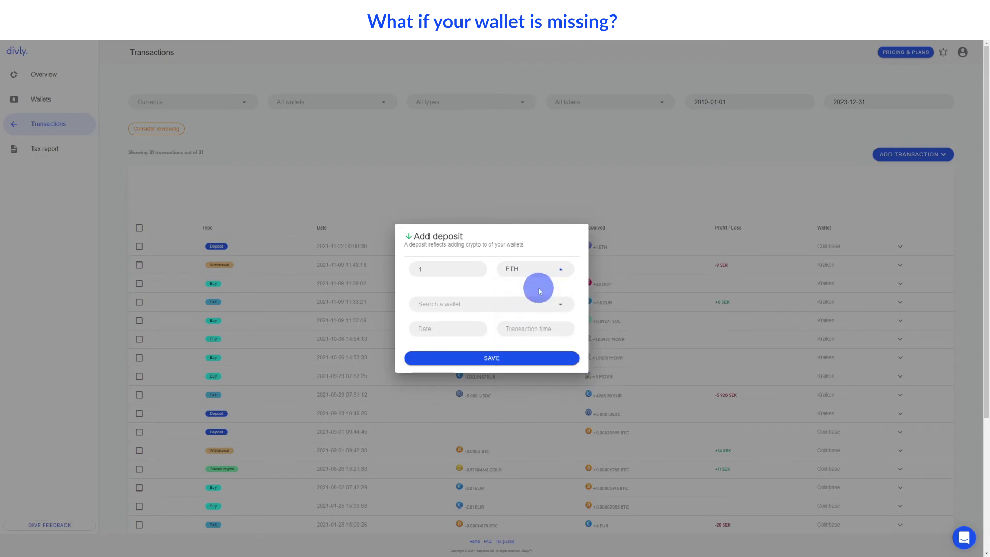
click(475, 303)
click(471, 320)
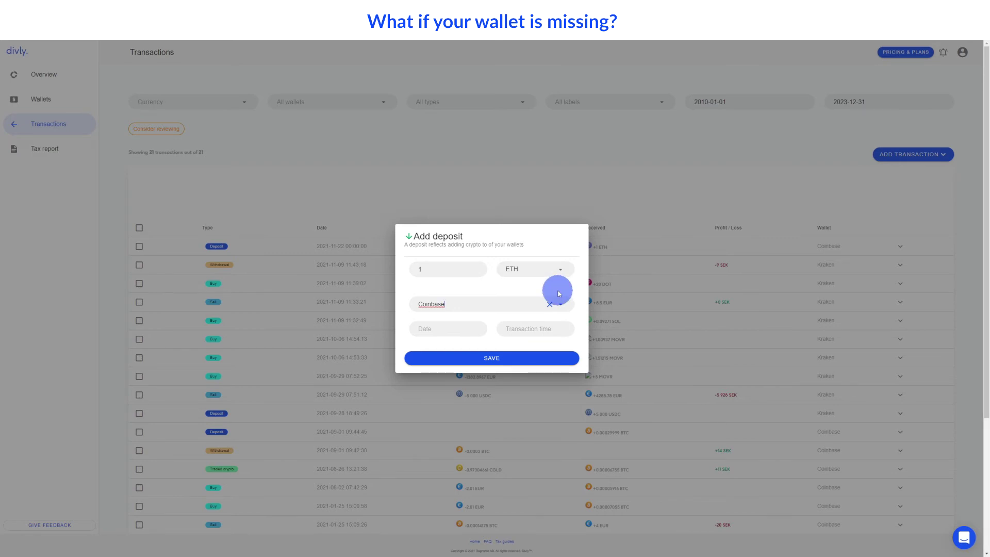
click(627, 219)
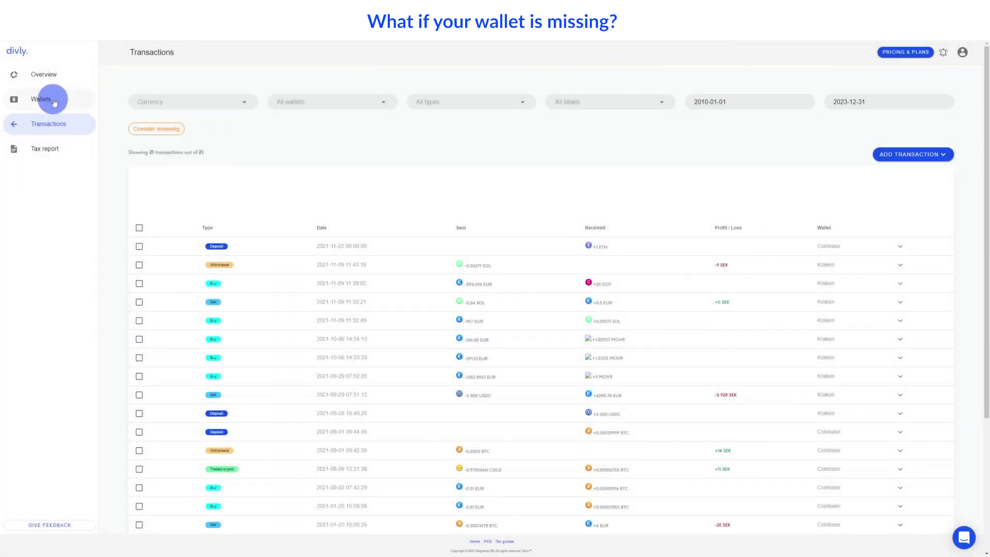
click(54, 101)
Filter sources by 'custo', view the Custom Upload instructions, then open the support chat.
click(236, 197)
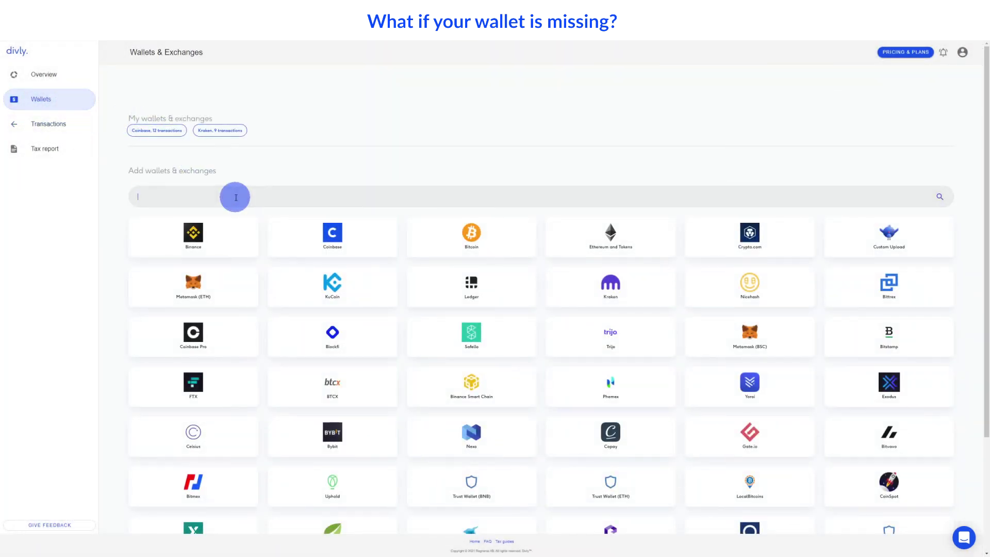
text(custom)
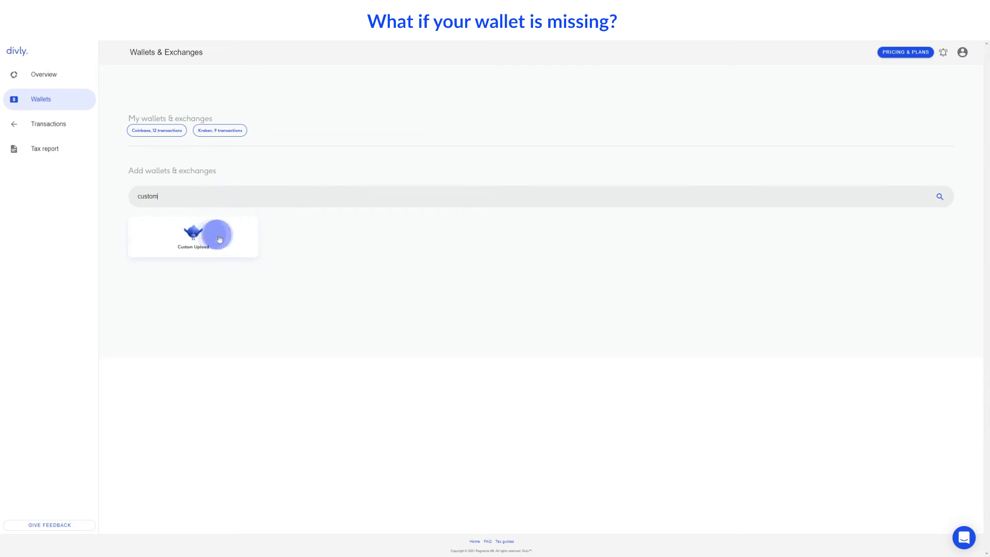
click(216, 237)
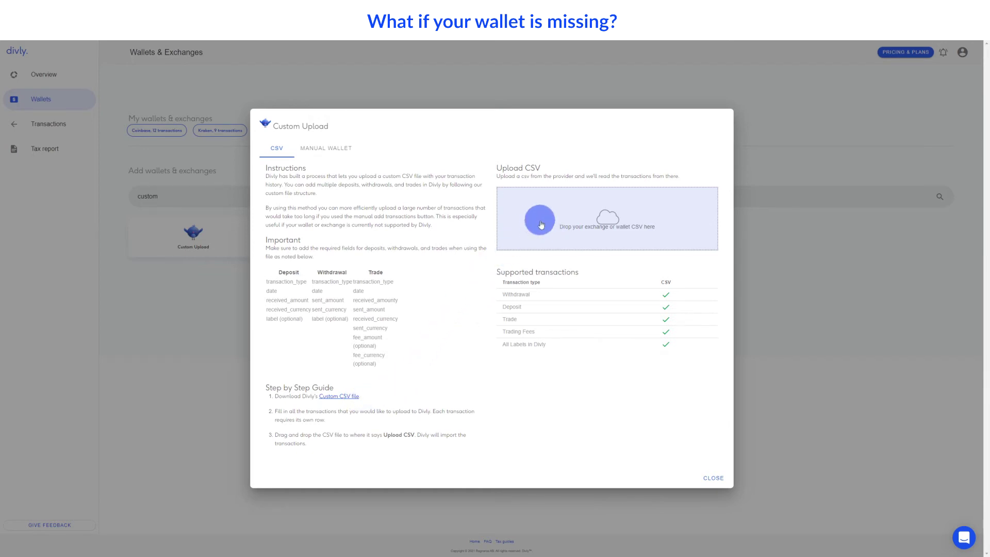
key(Escape)
click(959, 534)
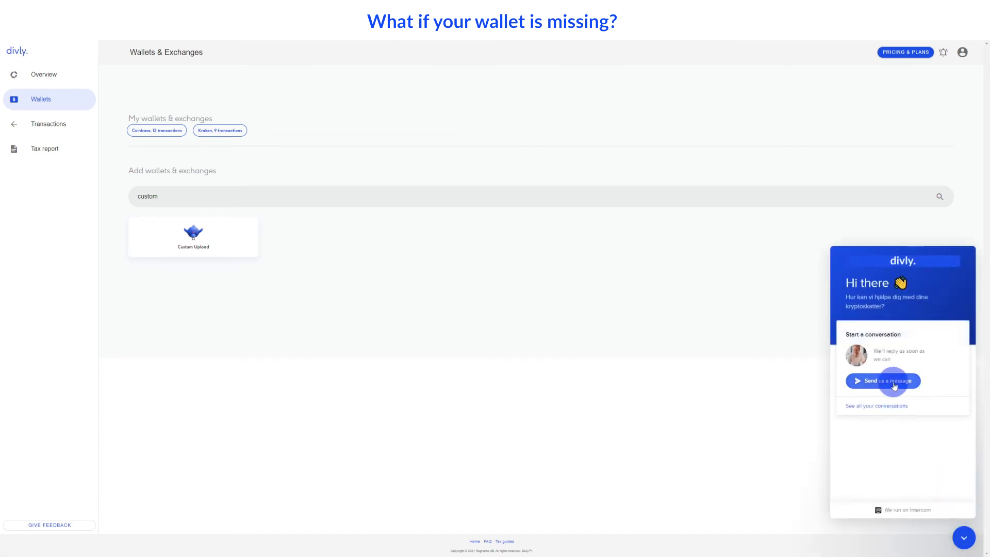
Start a new support message and type 'Hi! I need help integratin'.
click(893, 381)
click(875, 503)
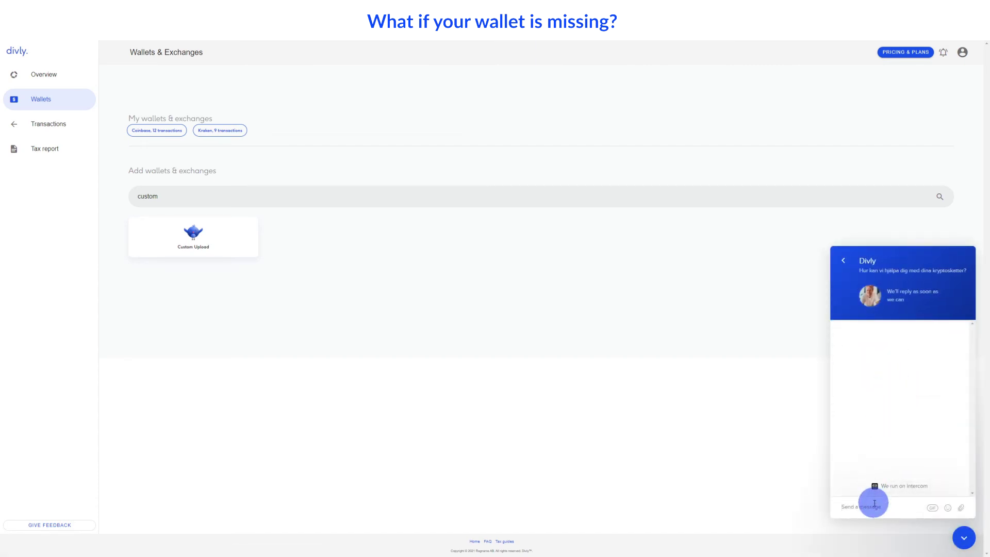
text(Hi! I need help integratin)
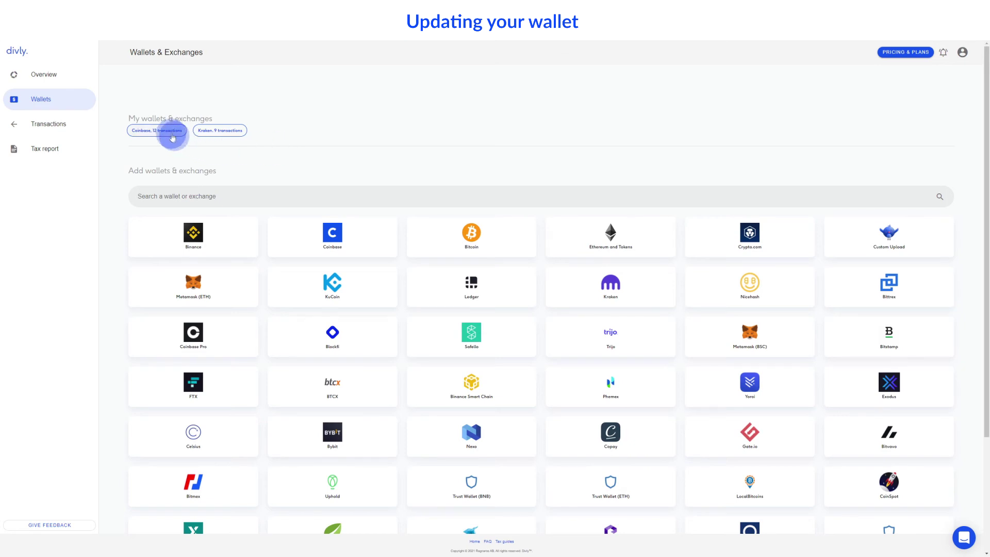
click(168, 131)
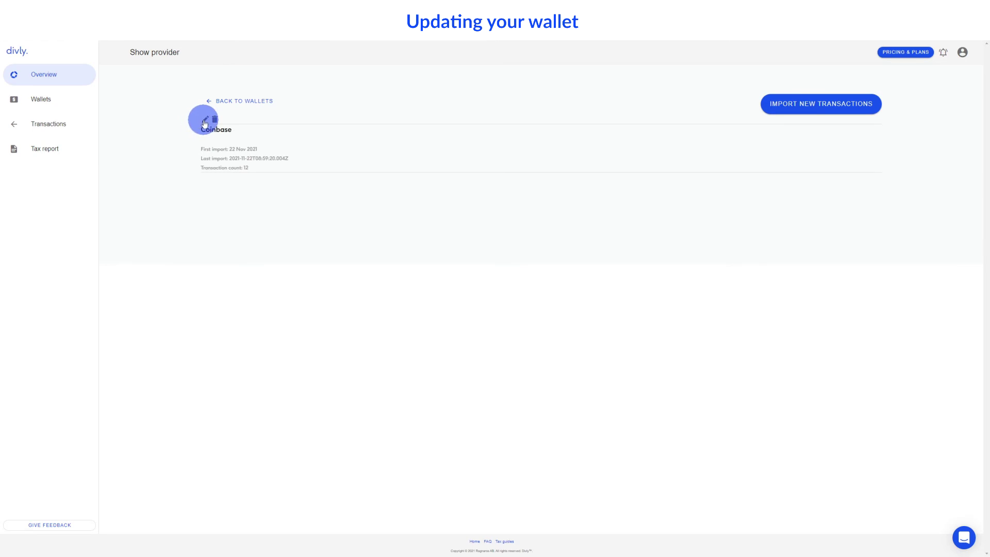
click(204, 121)
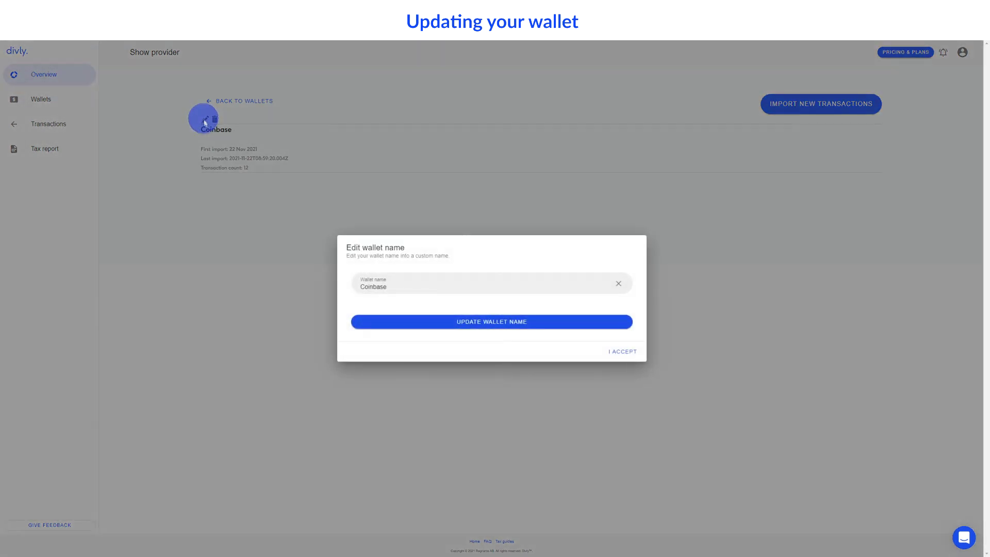
click(381, 285)
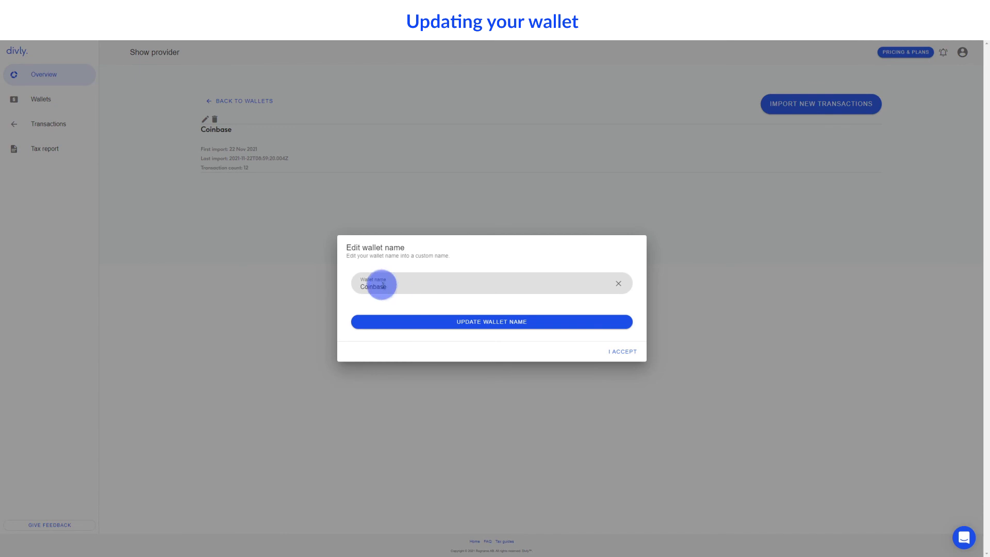
click(624, 353)
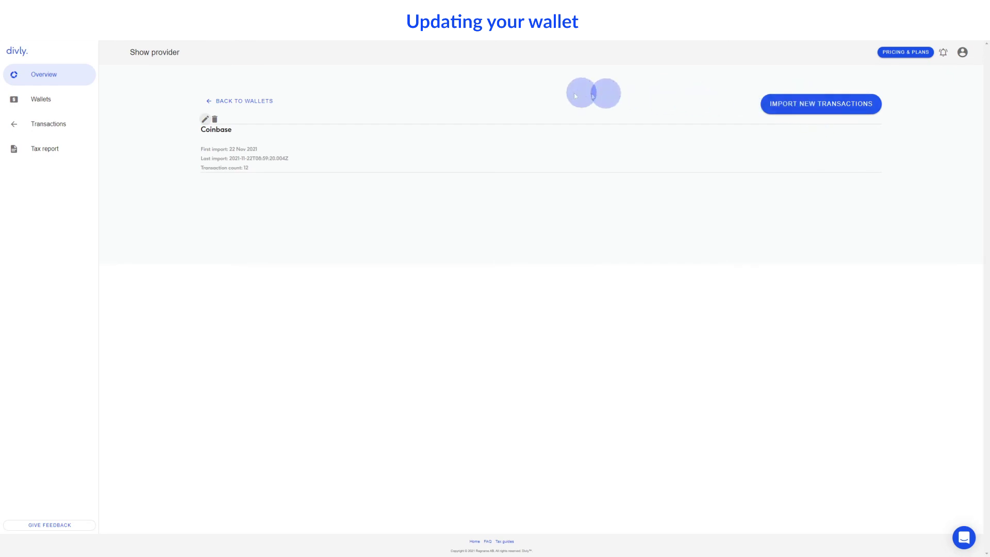
click(248, 102)
click(213, 129)
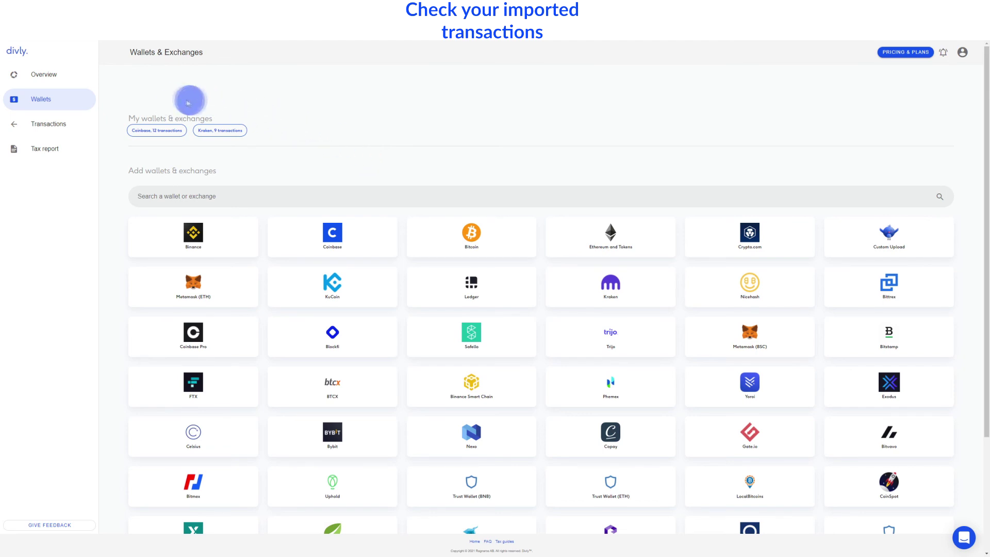
Filter Transactions to the Coinbase wallet (12 of 21) and open the support chat.
click(80, 127)
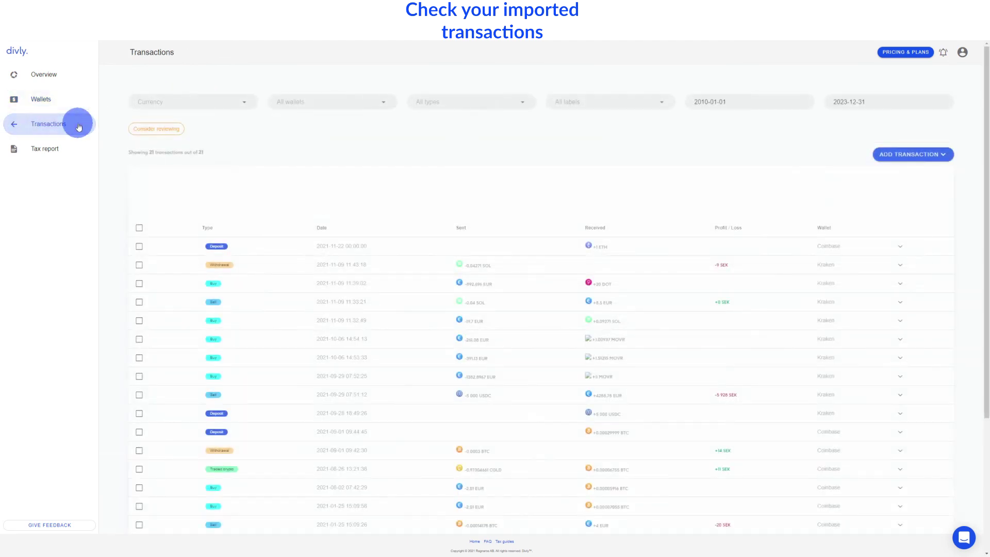
click(357, 102)
click(349, 123)
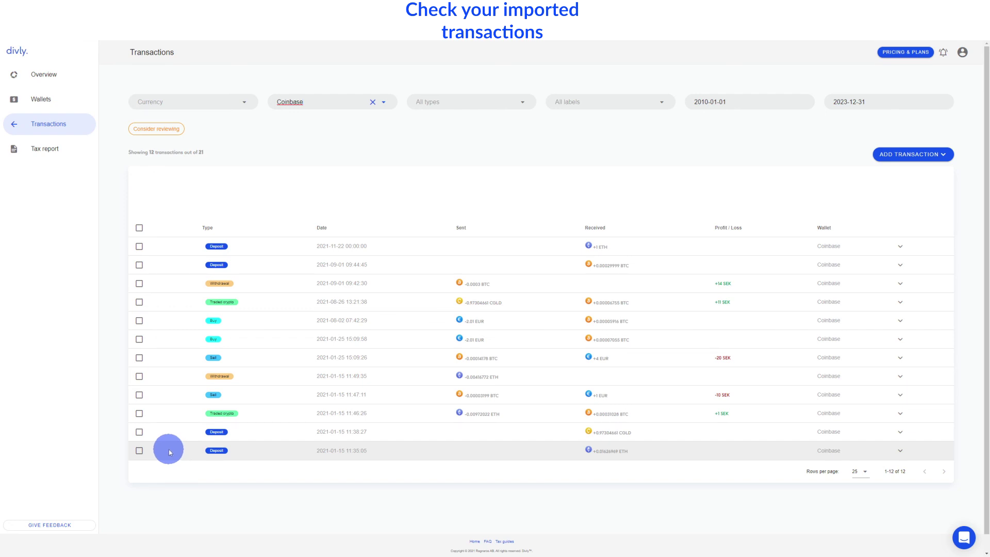
click(962, 540)
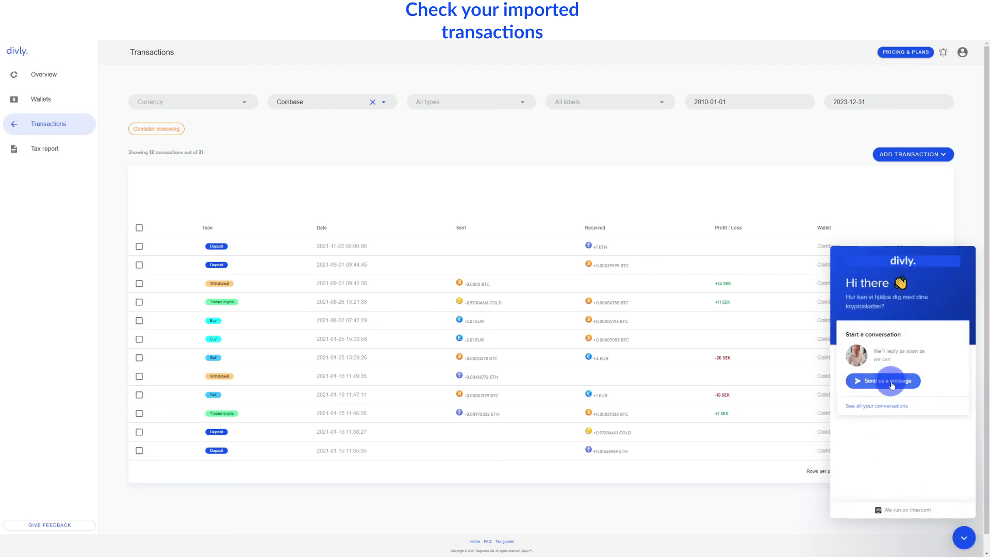
Open a new support conversation with 'Hi! I need help integrating my wallet!' drafted.
click(891, 382)
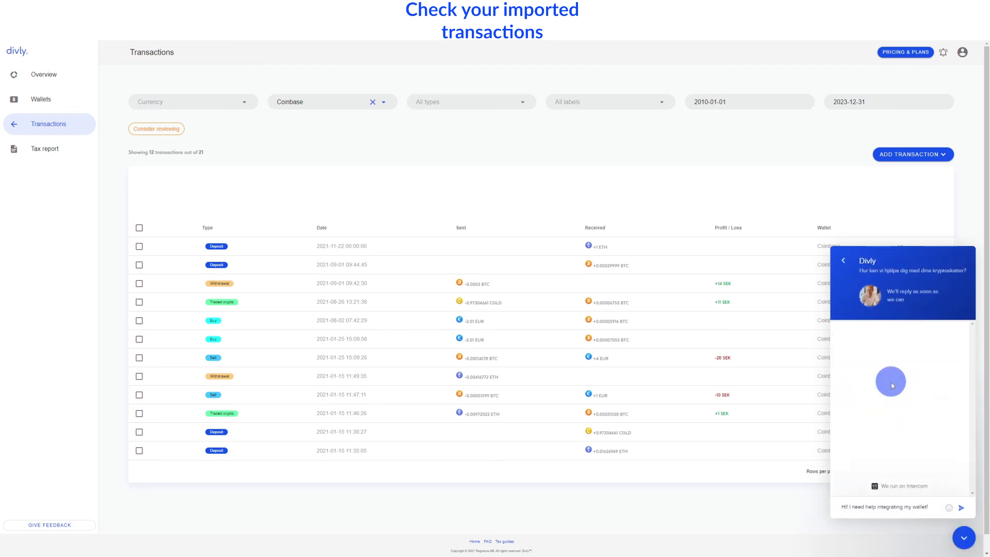
click(897, 504)
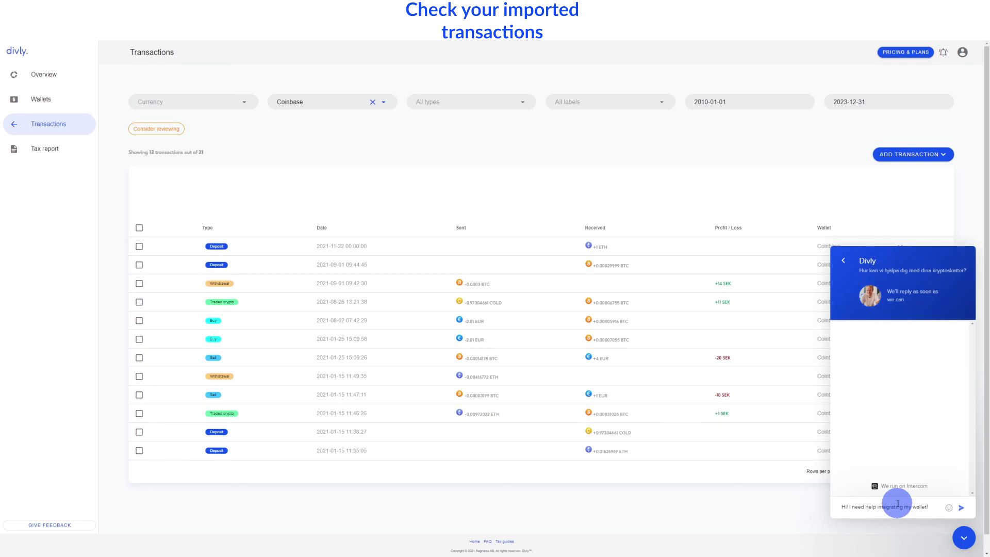